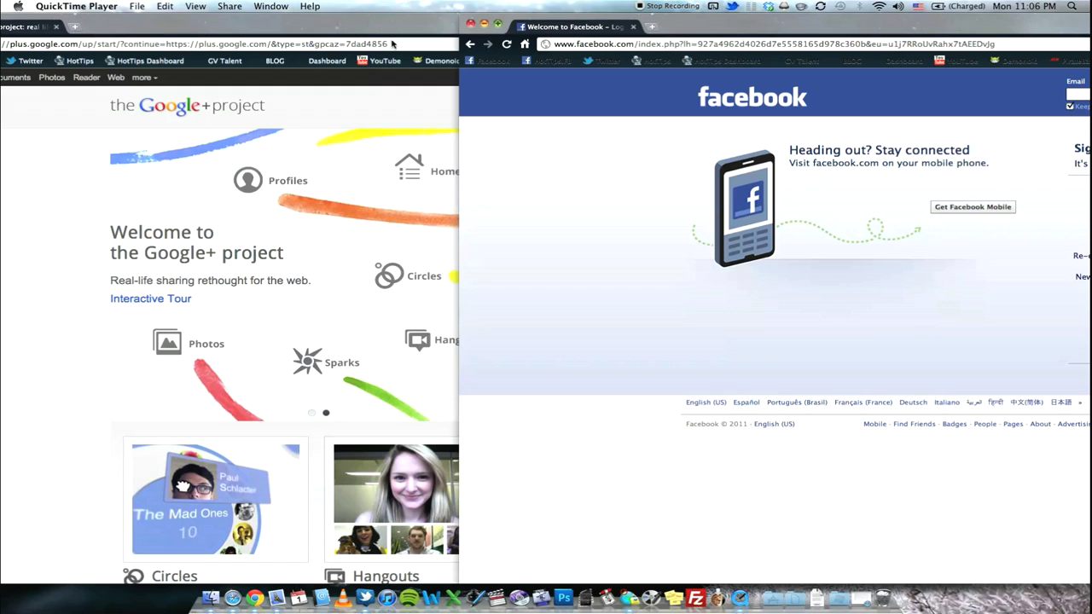
Close the Facebook login window and quit Google Chrome
{"action": "left_click", "coordinate": [684, 23]}
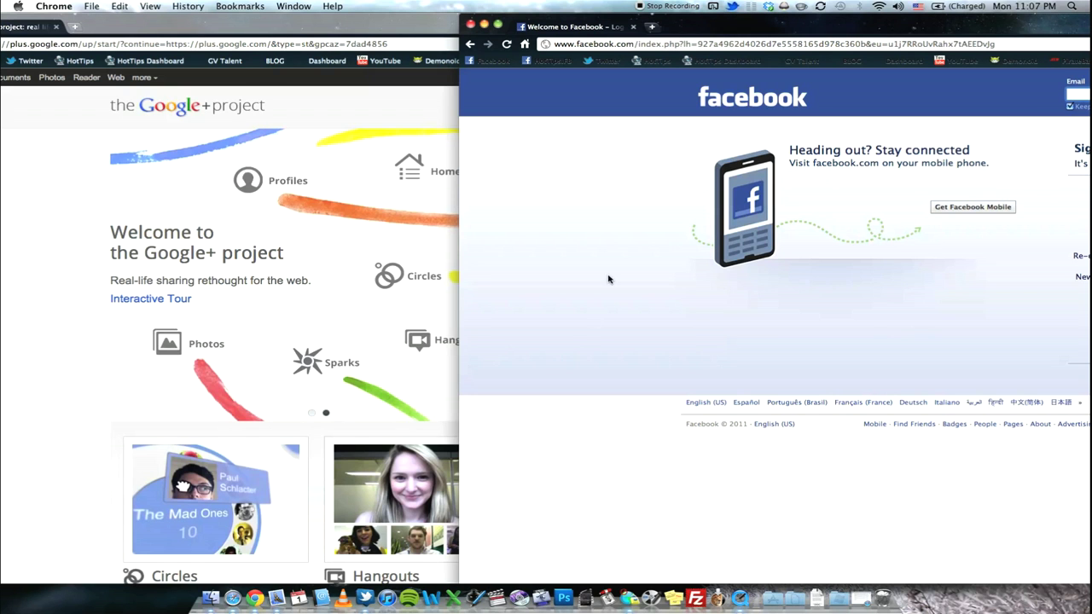
{"action": "left_click_drag", "start_coordinate": [783, 26], "coordinate": [598, 26]}
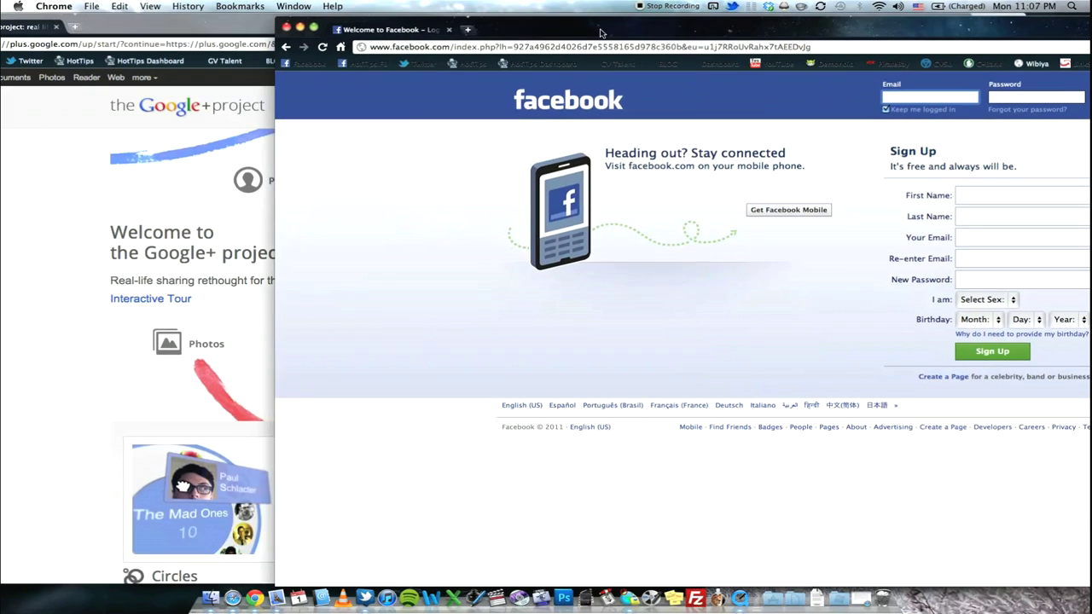
{"action": "left_click", "coordinate": [287, 26]}
{"action": "left_click_drag", "start_coordinate": [318, 32], "coordinate": [448, 35]}
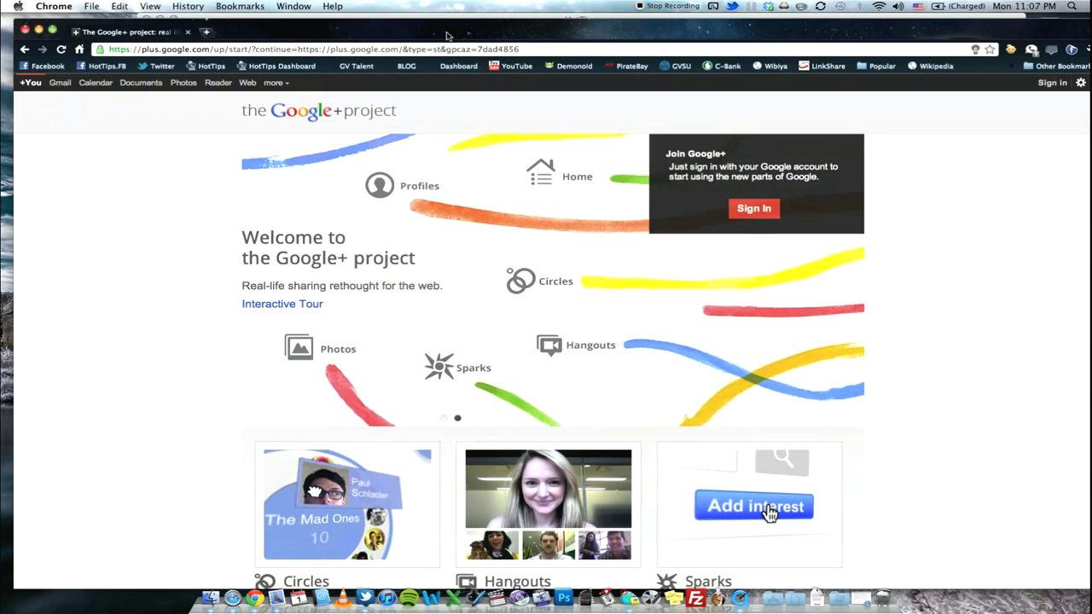
{"action": "left_click", "coordinate": [54, 6]}
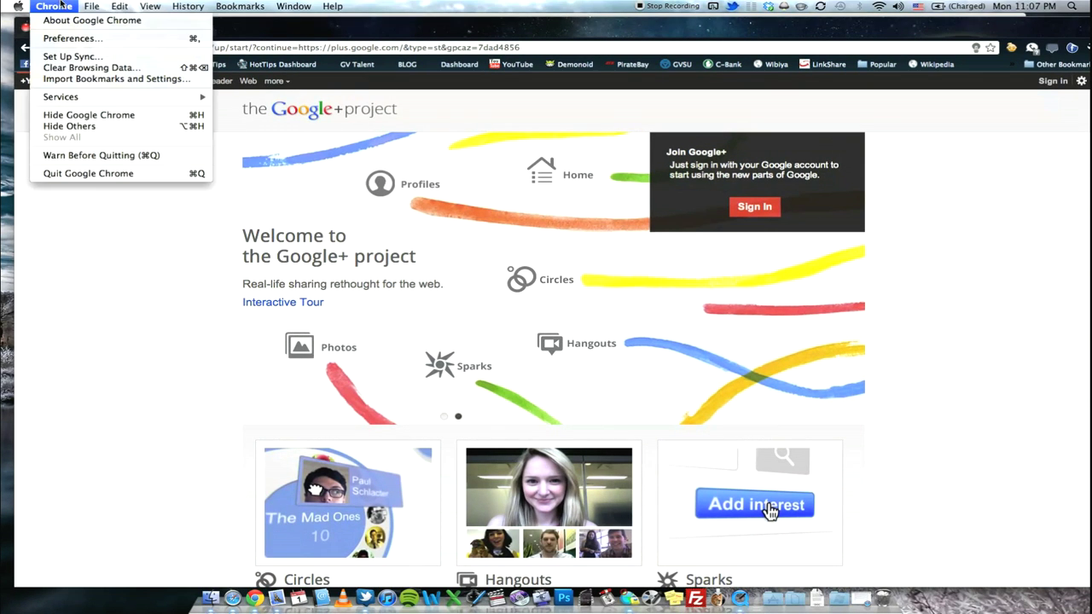
{"action": "left_click", "coordinate": [86, 174]}
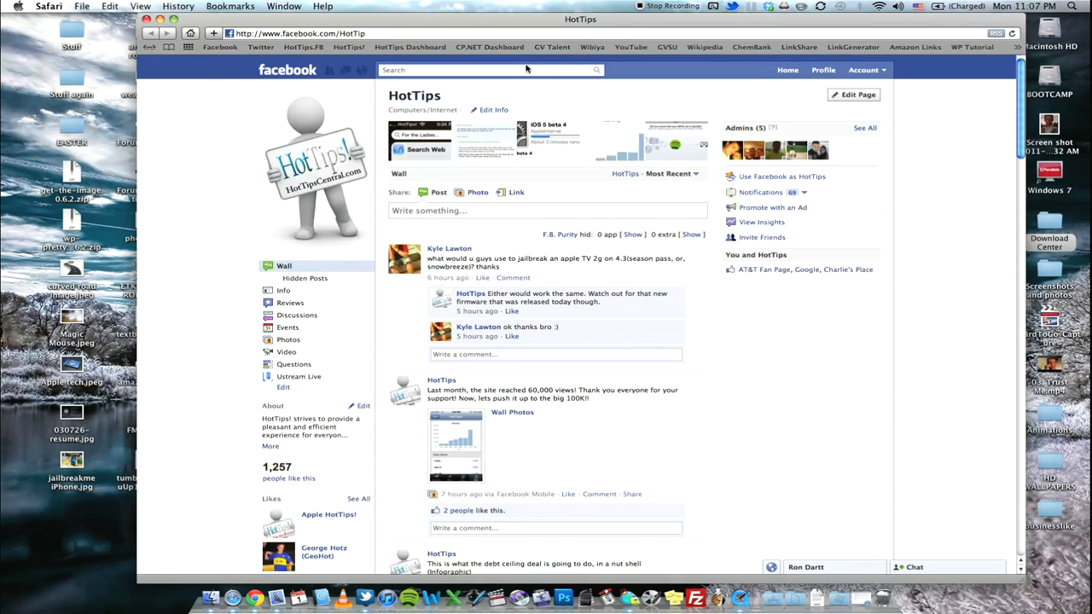
Open your own Facebook profile from the HotTips page in Safari and look over its wall
{"action": "left_click", "coordinate": [824, 72]}
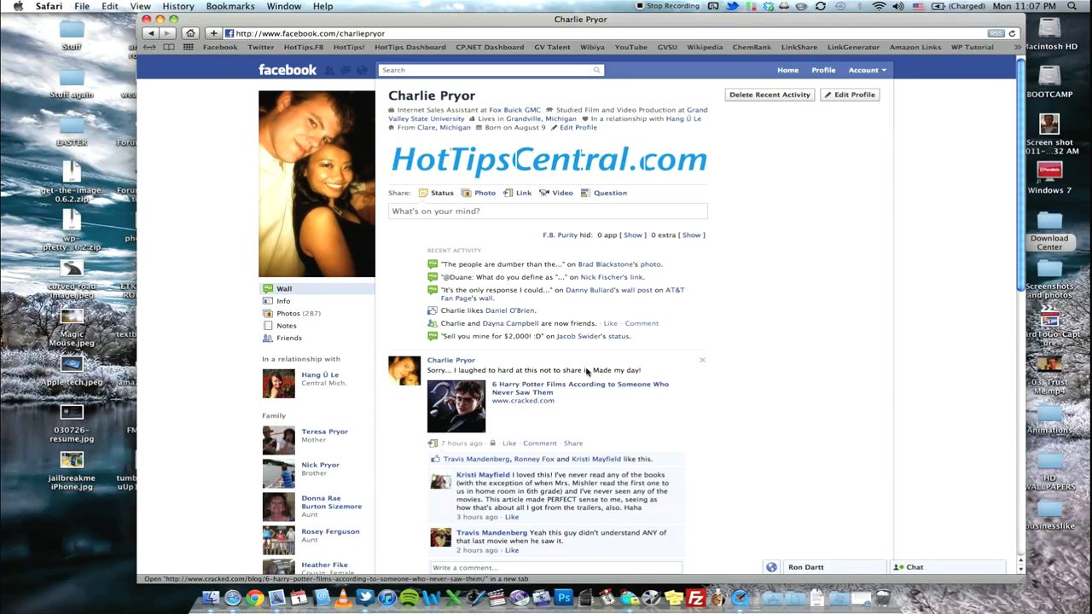
{"action": "scroll", "coordinate": [586, 370], "scroll_direction": "down", "scroll_amount": 2}
{"action": "scroll", "coordinate": [544, 361], "scroll_direction": "up", "scroll_amount": 2}
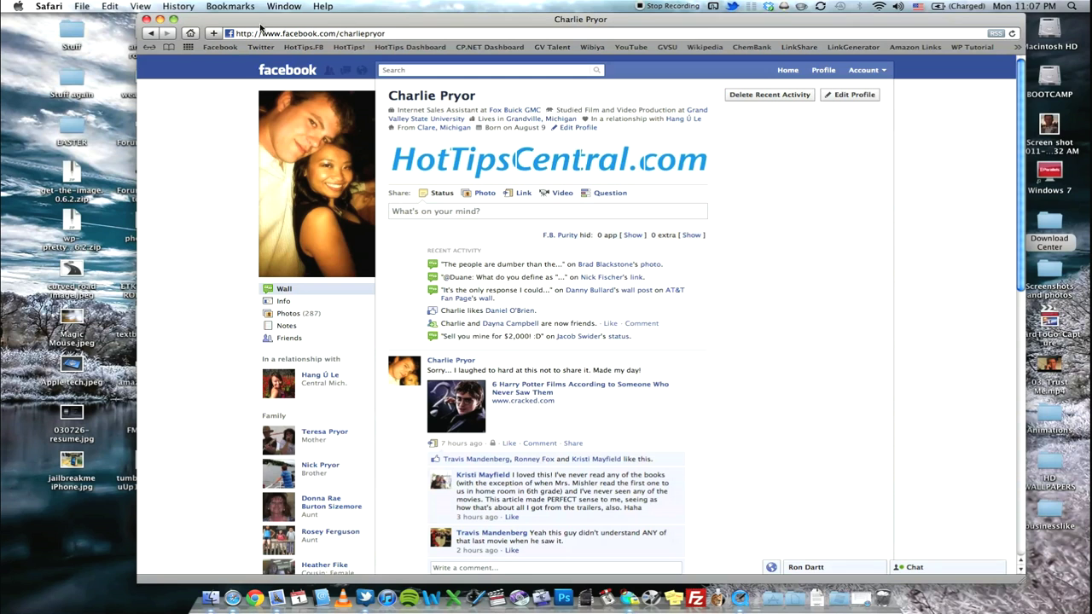
Open plus.google.com in a new tab and go to your own Google+ profile
{"action": "key", "text": "super+t"}
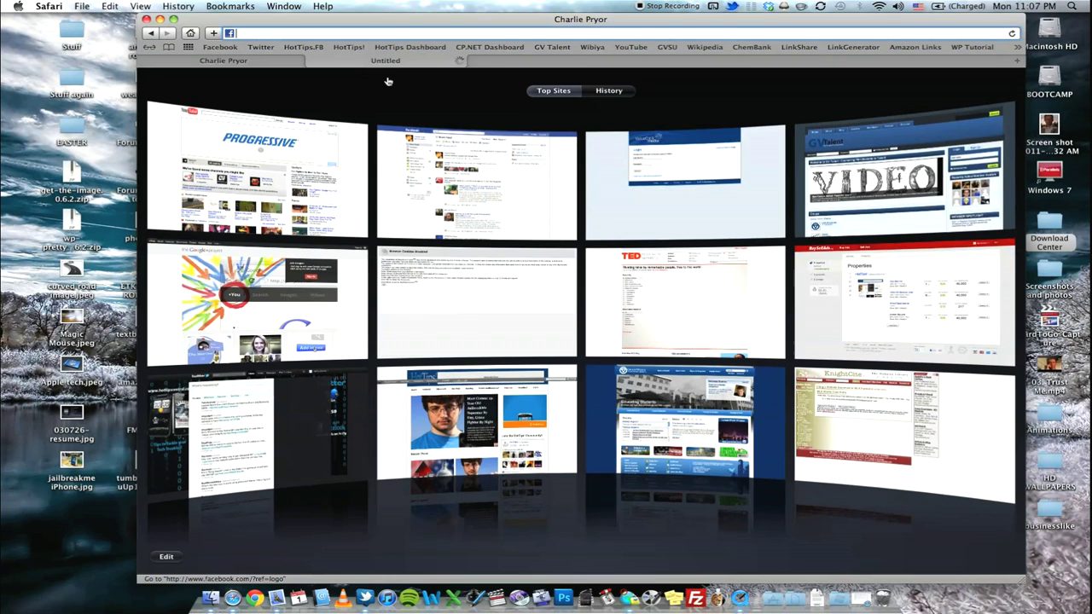
{"action": "type", "text": "plus.google.com/"}
{"action": "key", "text": "Return"}
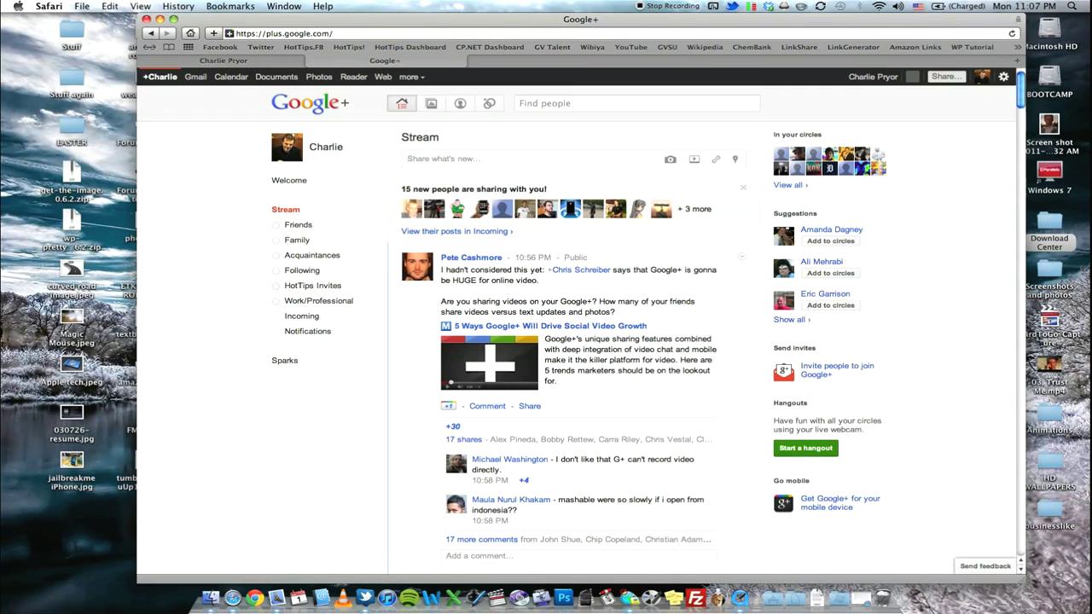
{"action": "left_click", "coordinate": [464, 108]}
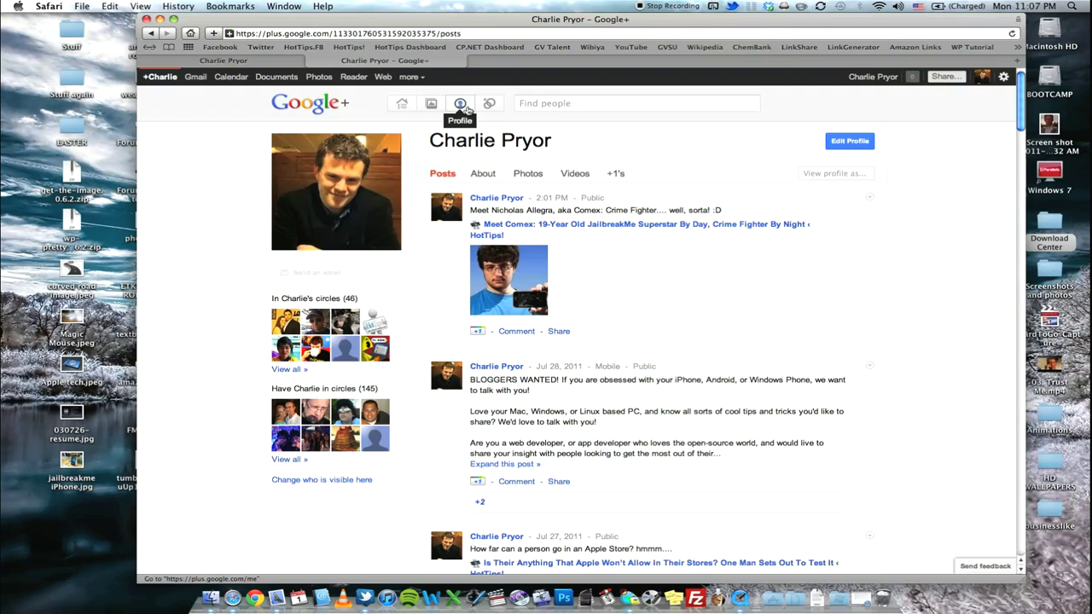
Return to the Facebook tab and load facebook.com/mobile by replacing the profile name in the address with "mobile"
{"action": "left_click", "coordinate": [241, 65]}
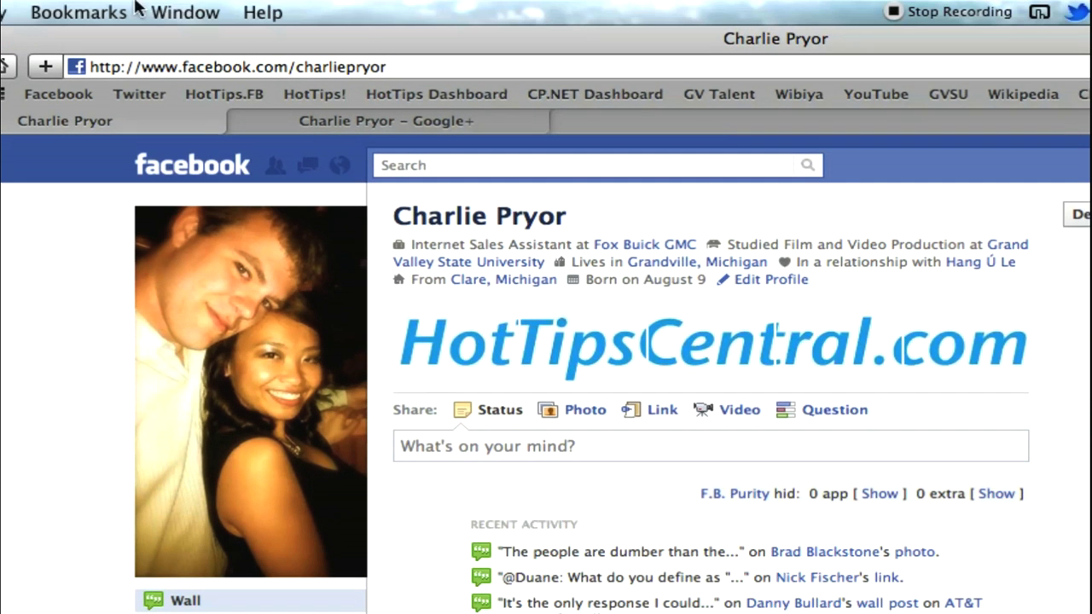
{"action": "left_click", "coordinate": [372, 67]}
{"action": "key", "text": "BackSpace"}
{"action": "key", "text": "BackSpace"}
{"action": "key", "text": "BackSpace"}
{"action": "key", "text": "BackSpace"}
{"action": "key", "text": "BackSpace"}
{"action": "key", "text": "BackSpace"}
{"action": "key", "text": "BackSpace"}
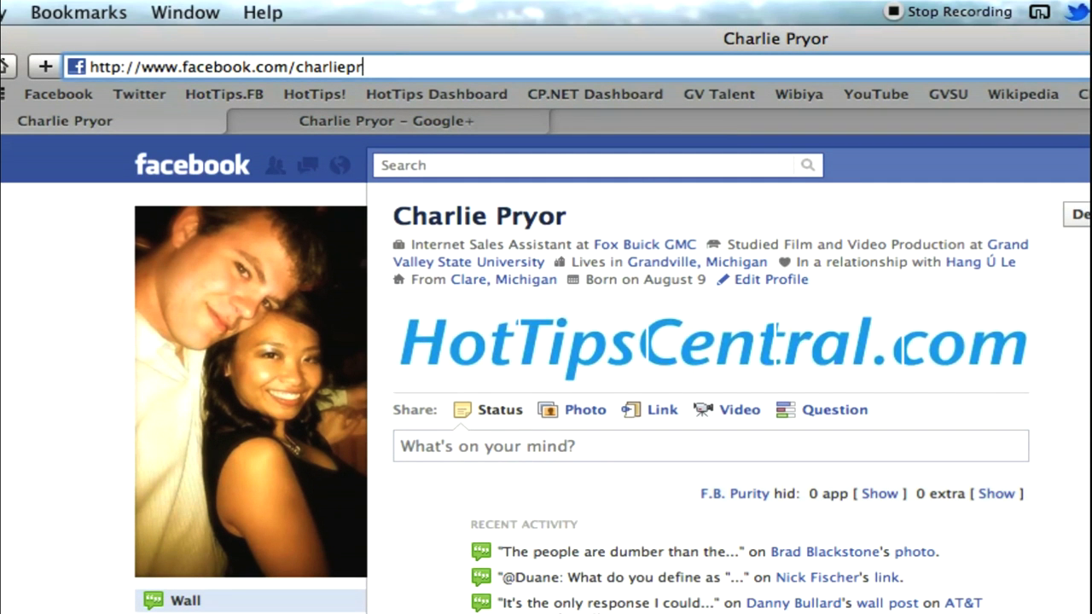
{"action": "key", "text": "BackSpace"}
{"action": "key", "text": "BackSpace"}
{"action": "key", "text": "BackSpace"}
{"action": "key", "text": "BackSpace"}
{"action": "key", "text": "BackSpace"}
{"action": "type", "text": "mobilr"}
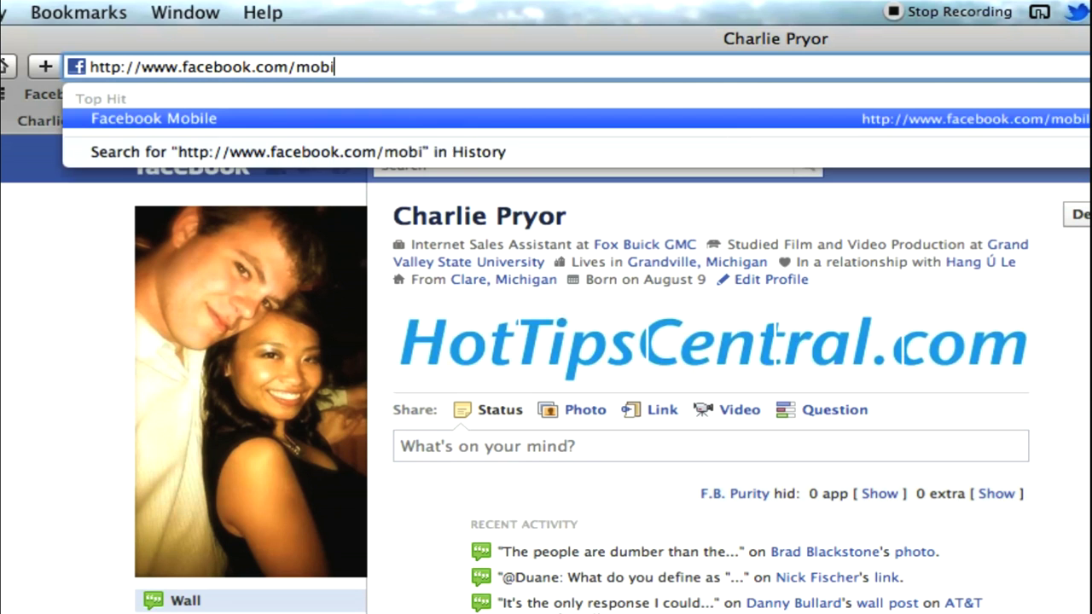
{"action": "key", "text": "BackSpace"}
{"action": "key", "text": "BackSpace"}
{"action": "type", "text": "le"}
{"action": "key", "text": "Return"}
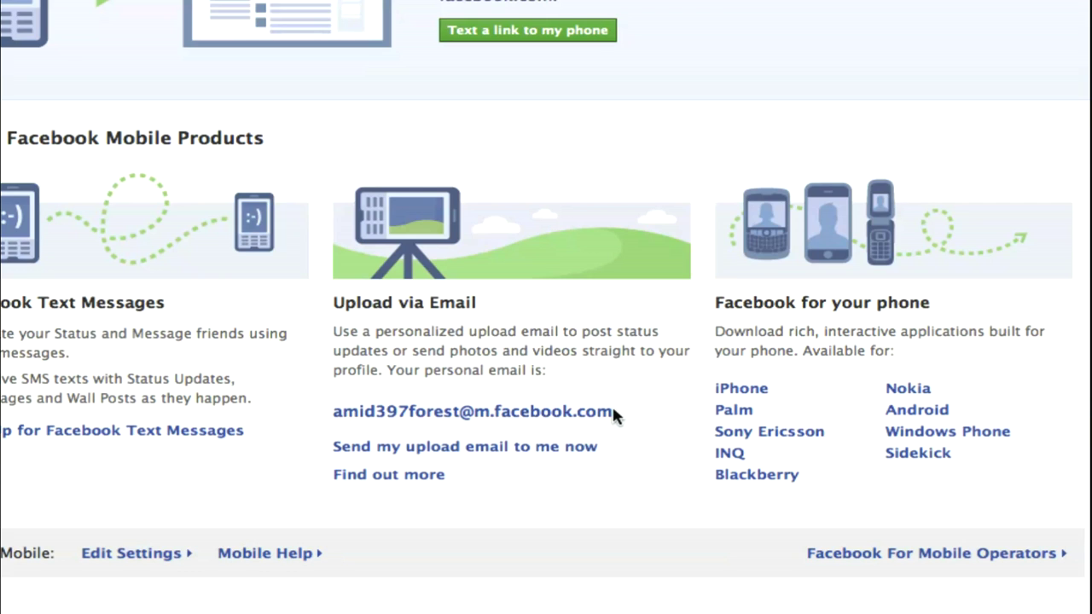
Copy the personal email address given under Upload via Email, and open the Circles page in the Google+ tab
{"action": "left_click_drag", "start_coordinate": [602, 412], "coordinate": [333, 411]}
{"action": "key", "text": "super+c"}
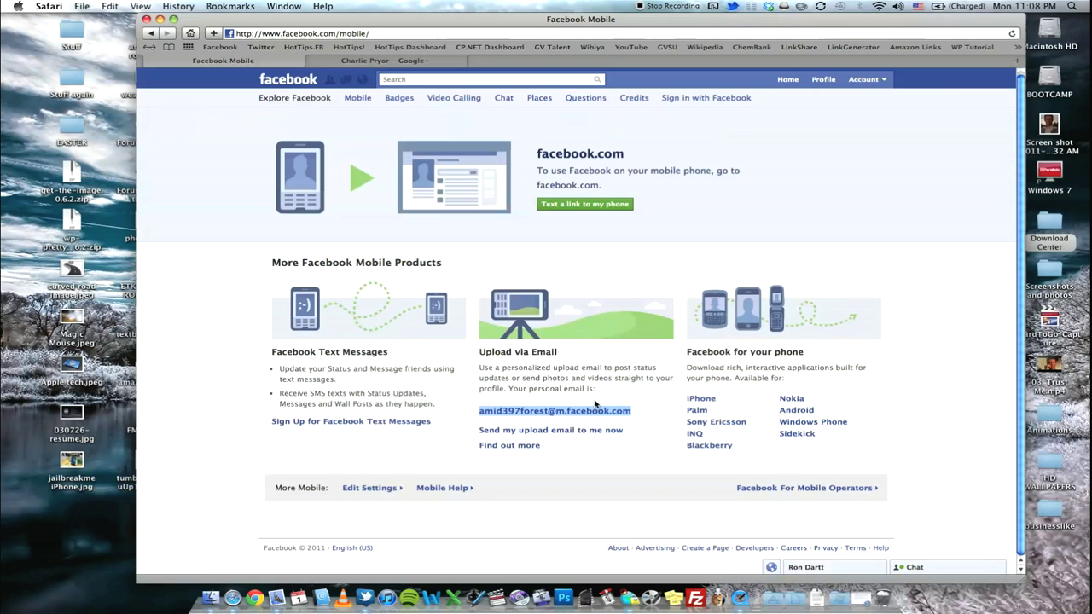
{"action": "left_click", "coordinate": [404, 62]}
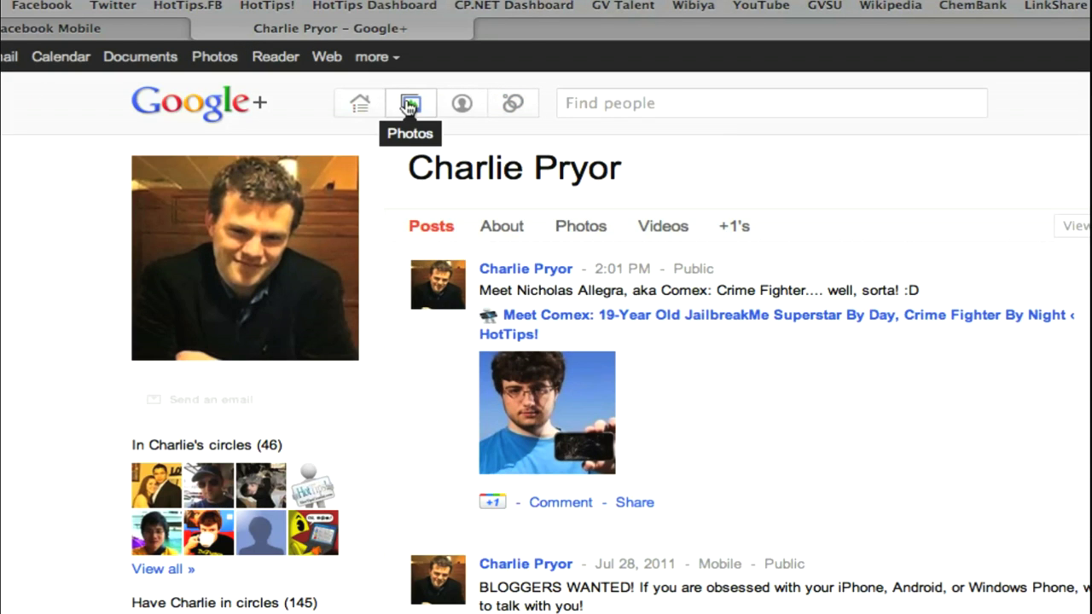
{"action": "left_click", "coordinate": [520, 106]}
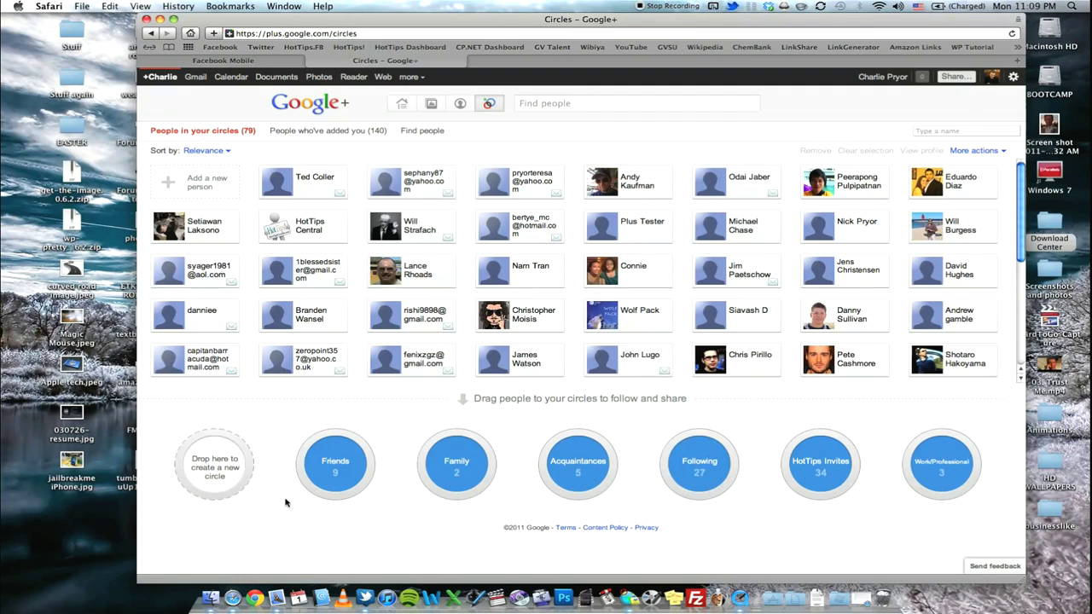
Start a new circle and name it "Facebook"
{"action": "mouse_move", "coordinate": [224, 476]}
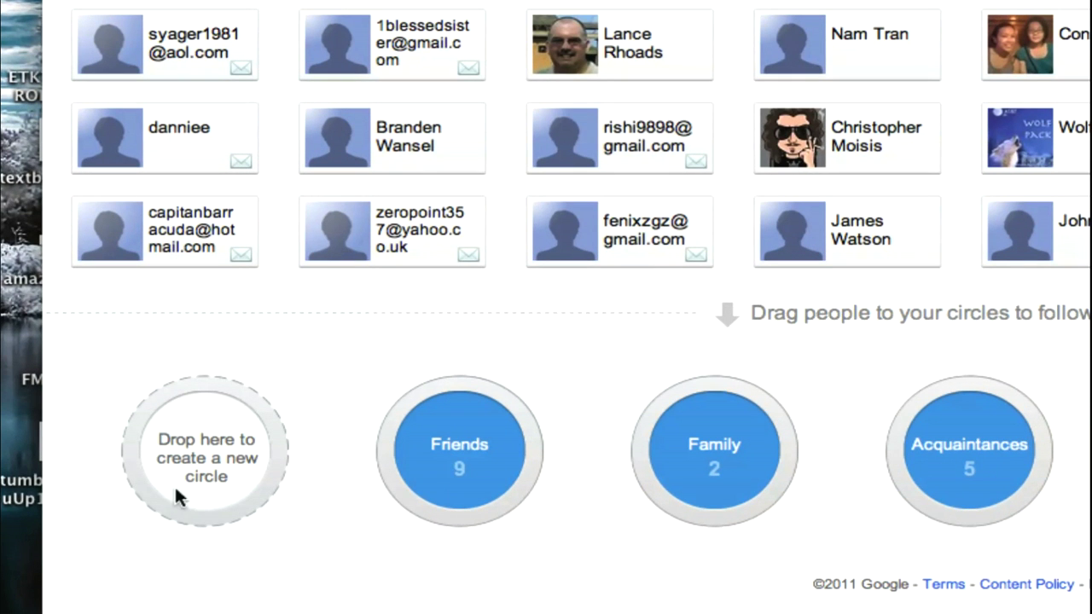
{"action": "mouse_move", "coordinate": [219, 440]}
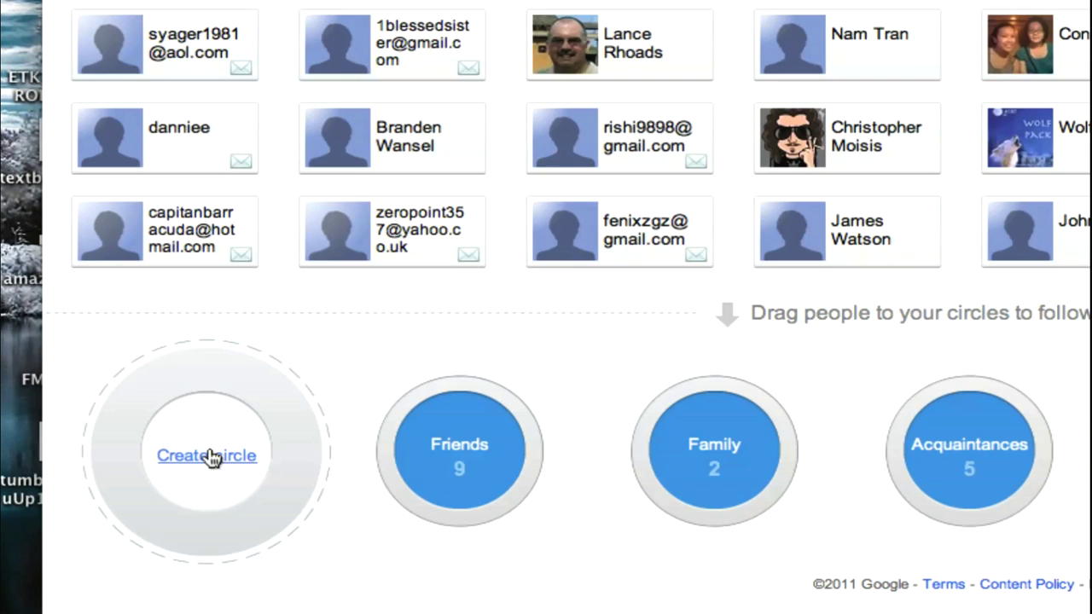
{"action": "left_click", "coordinate": [209, 455]}
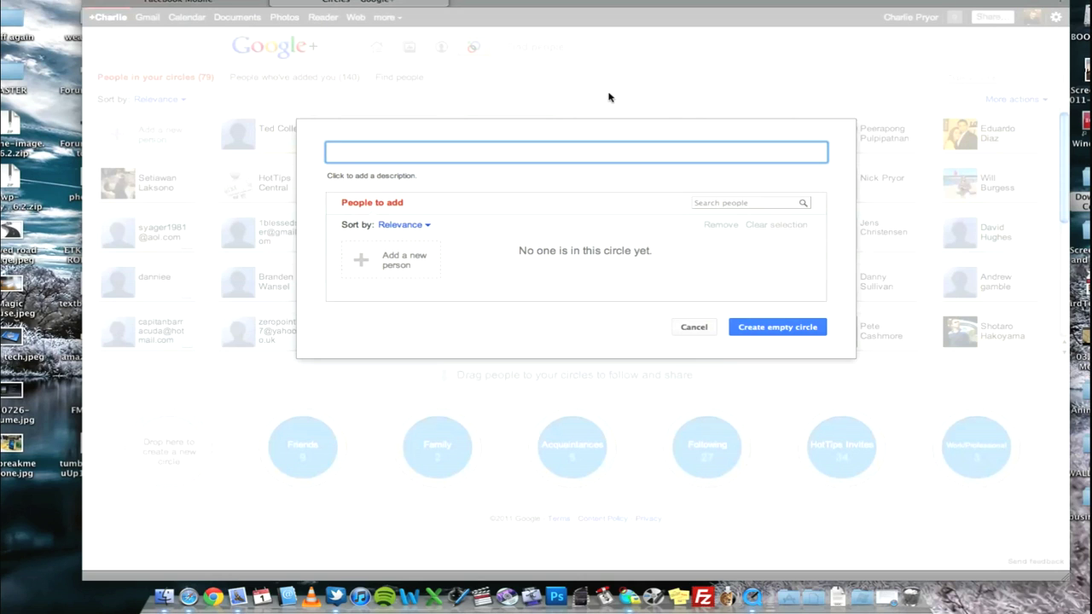
{"action": "type", "text": "Facebook"}
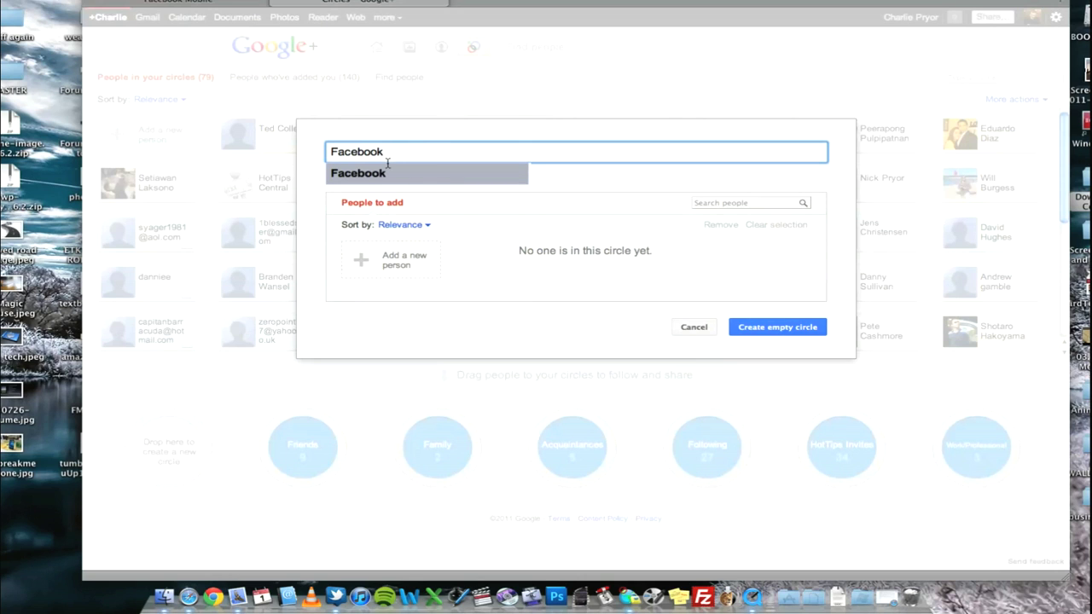
{"action": "left_click", "coordinate": [388, 174]}
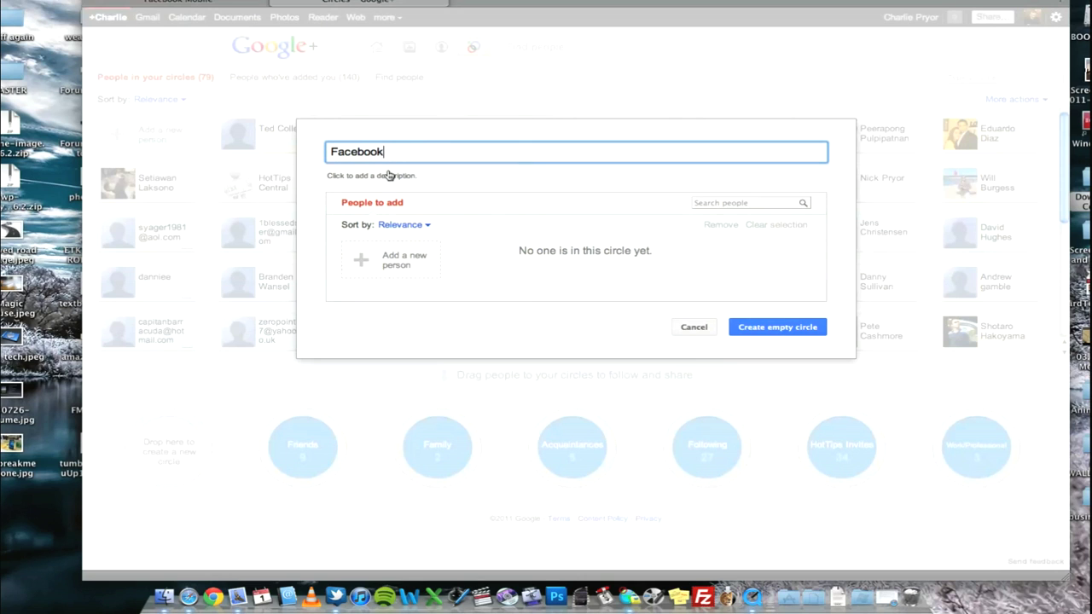
Add the copied upload email address to the new circle as a person named "Facebook", and create the circle
{"action": "left_click", "coordinate": [401, 264]}
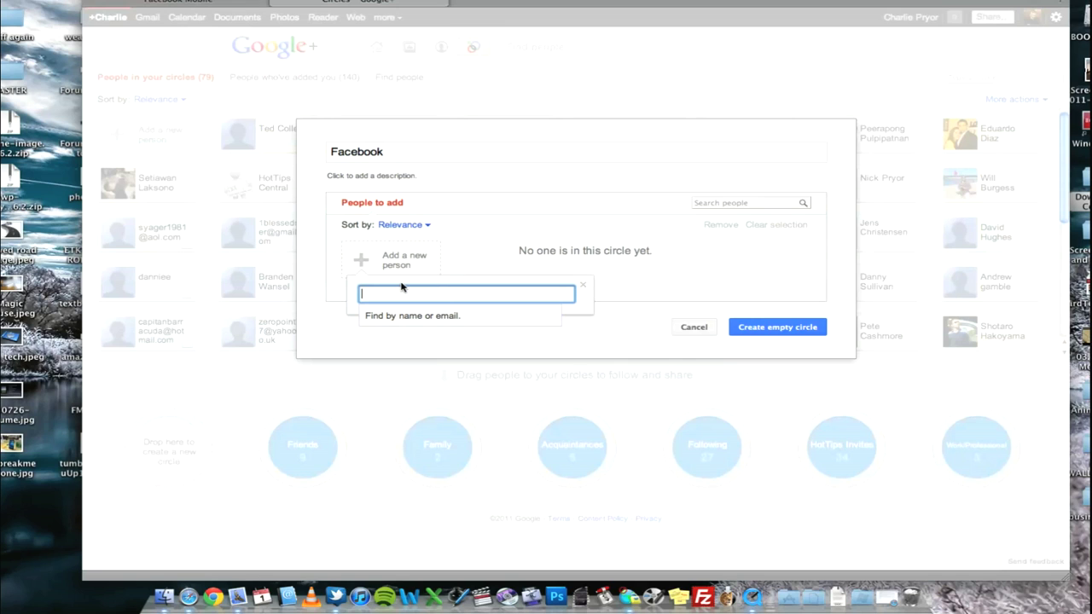
{"action": "key", "text": "super+v"}
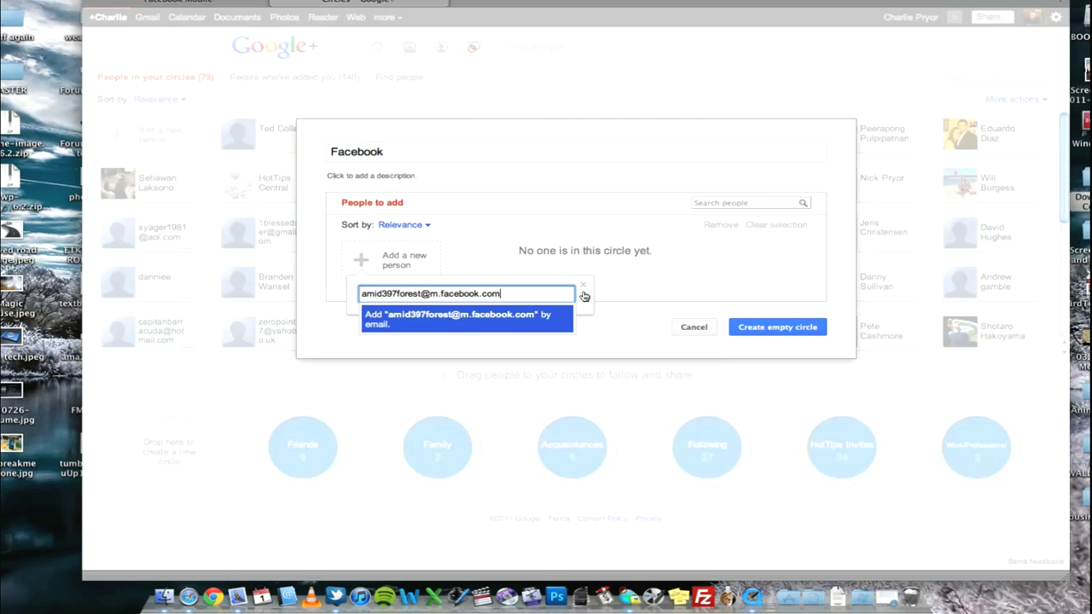
{"action": "left_click", "coordinate": [422, 325]}
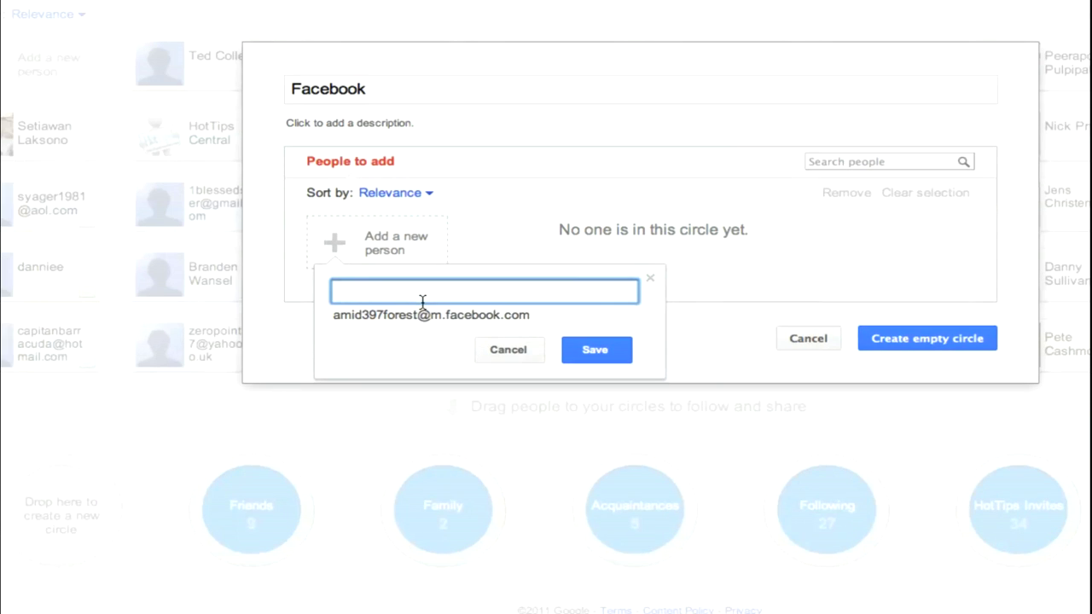
{"action": "type", "text": "Facebook"}
{"action": "left_click", "coordinate": [595, 350]}
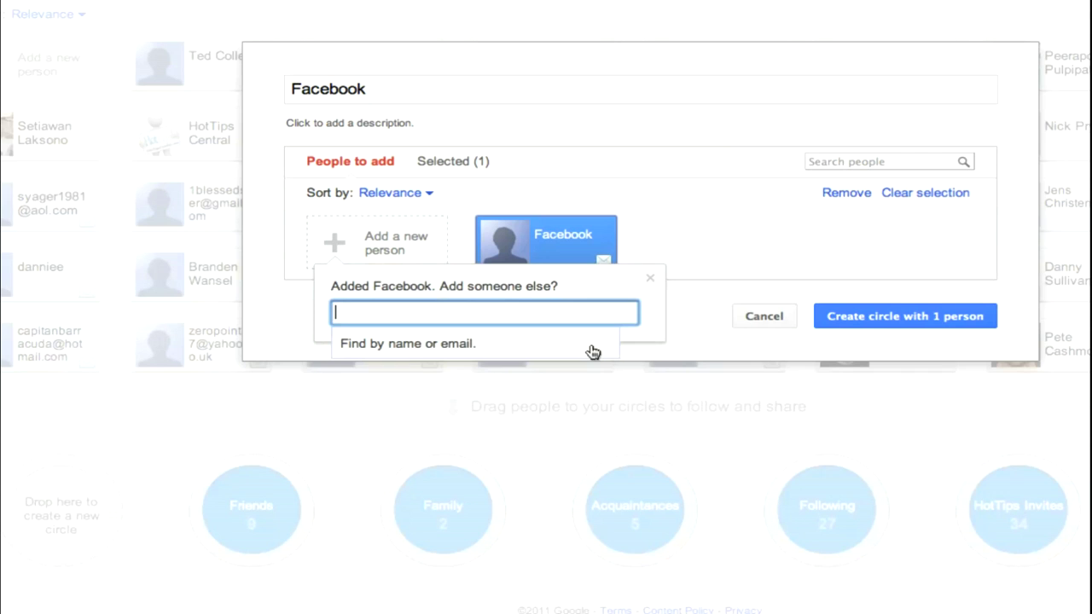
{"action": "left_click", "coordinate": [756, 205]}
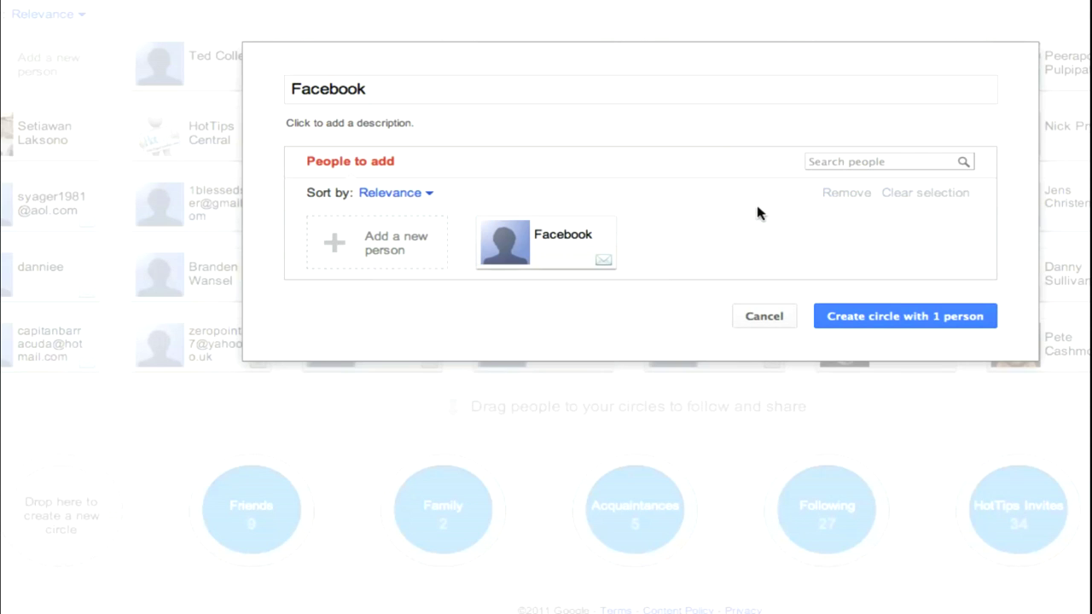
{"action": "left_click", "coordinate": [894, 315]}
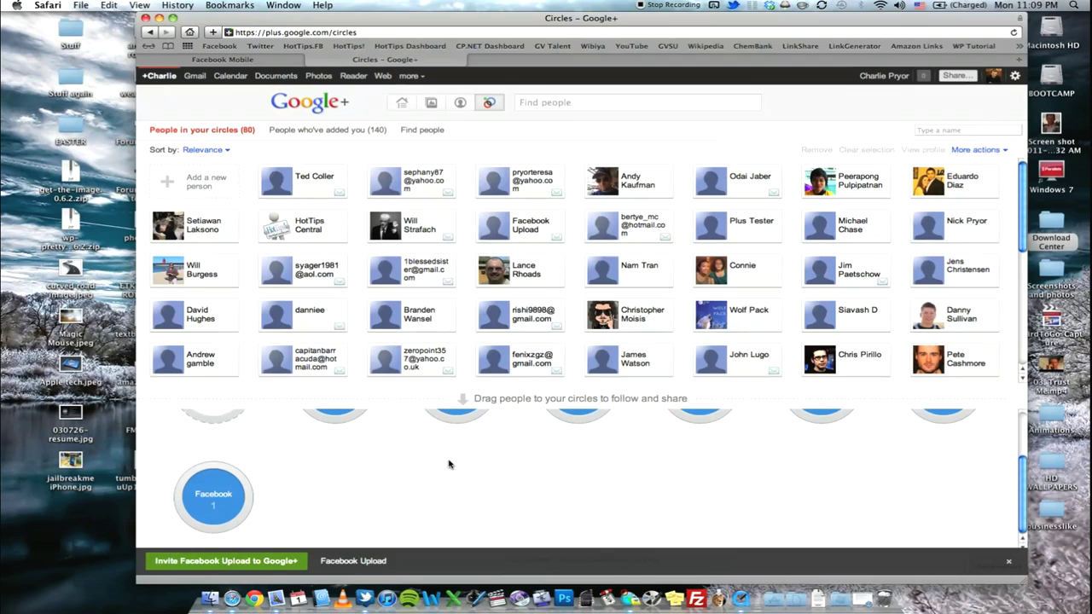
Write the post "Testing Google Plus to Facebook status" in the share box of the Google+ home stream
{"action": "scroll", "coordinate": [446, 461], "scroll_direction": "up", "scroll_amount": 2}
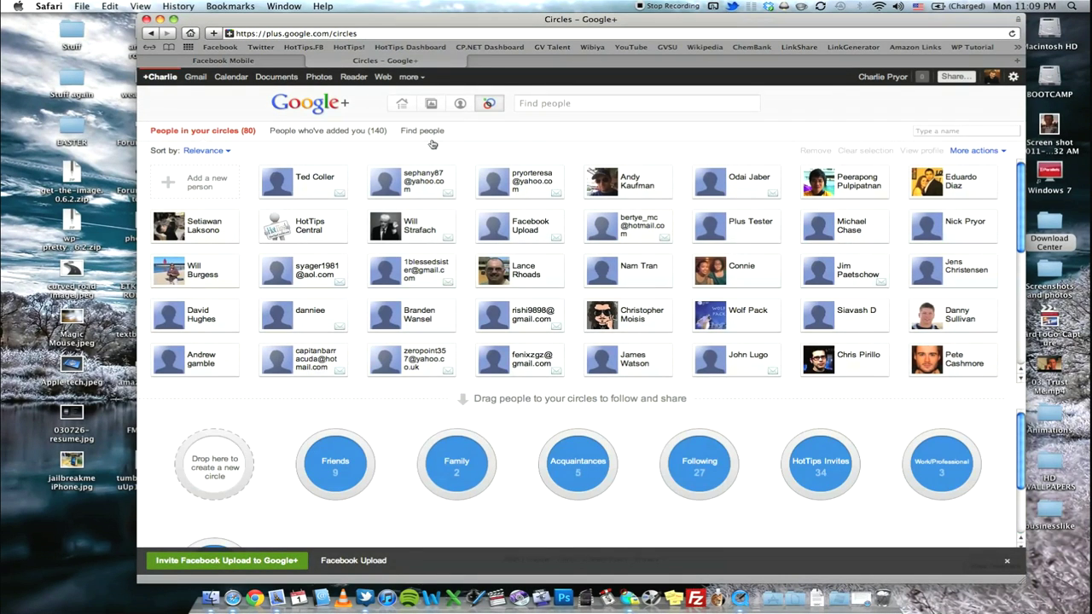
{"action": "left_click", "coordinate": [406, 104]}
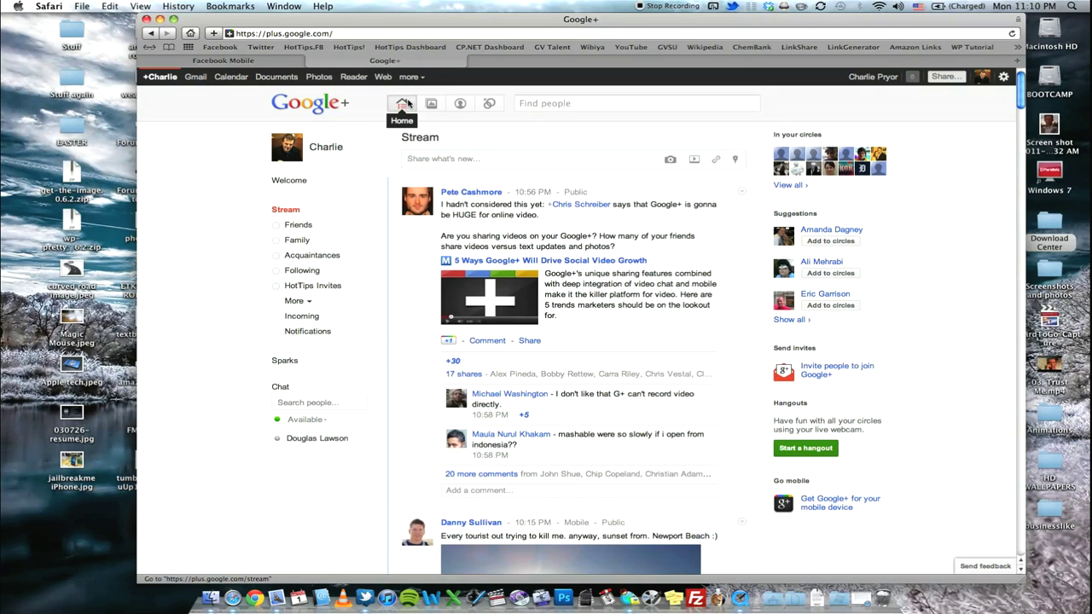
{"action": "left_click", "coordinate": [490, 160]}
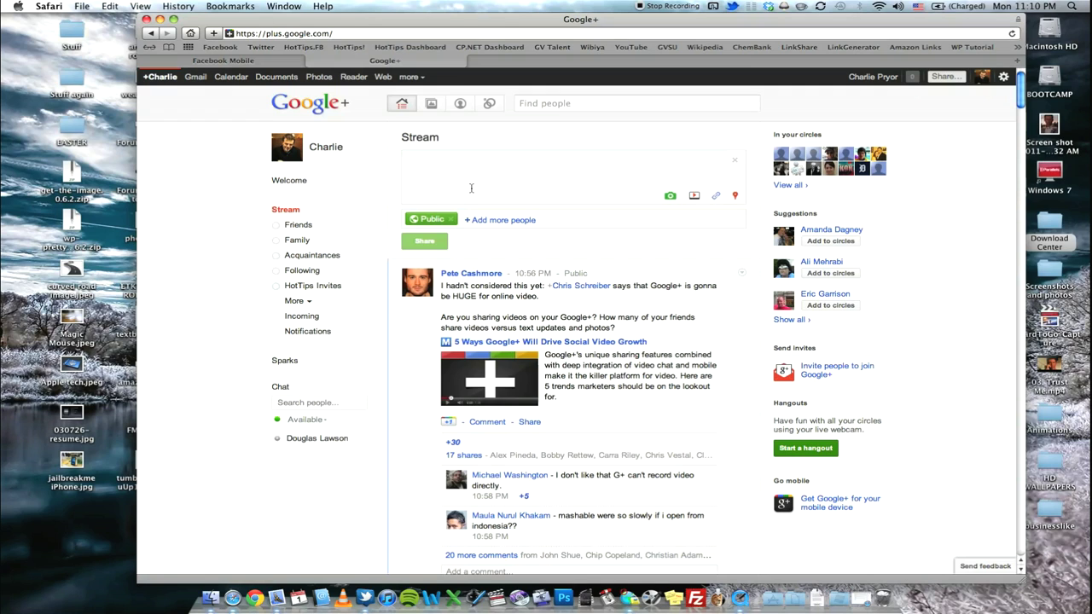
{"action": "type", "text": "Testing Google"}
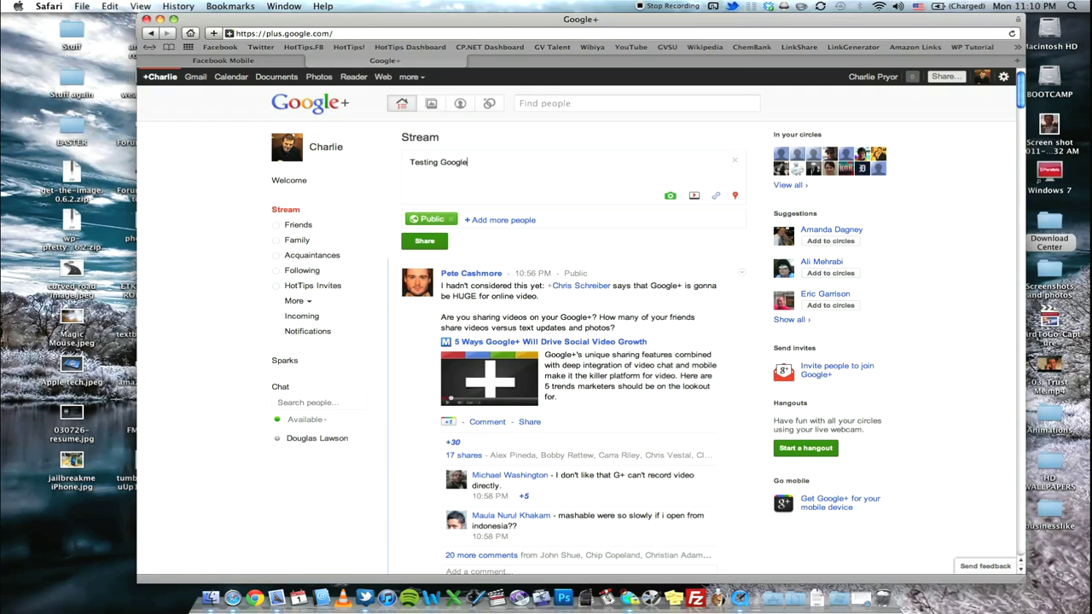
{"action": "type", "text": " Plus to Facebook status"}
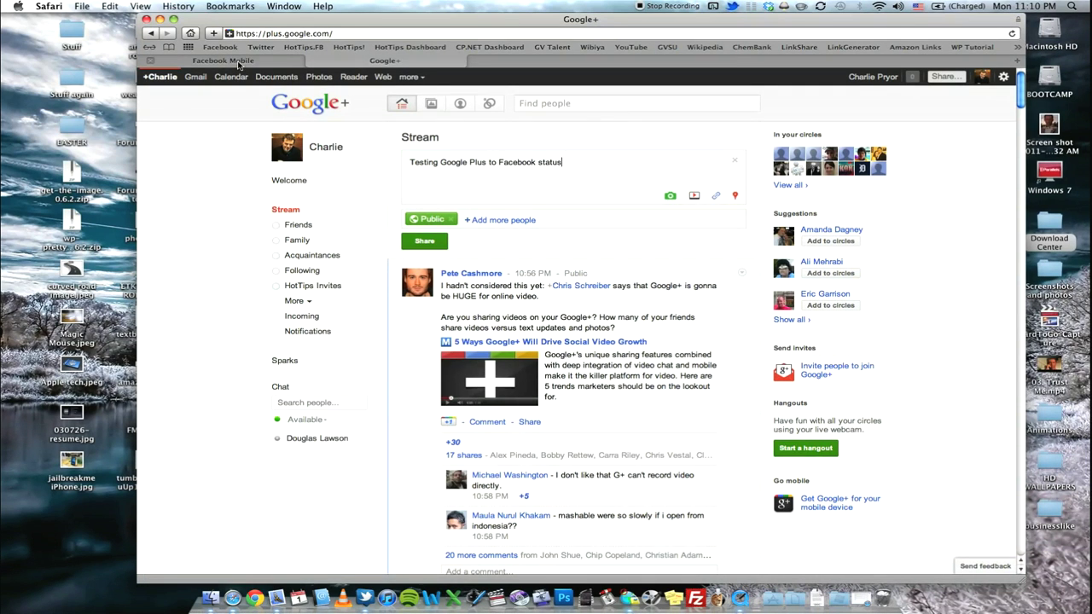
Switch to the Facebook tab and view the wall of the own profile before posting
{"action": "left_click", "coordinate": [255, 59]}
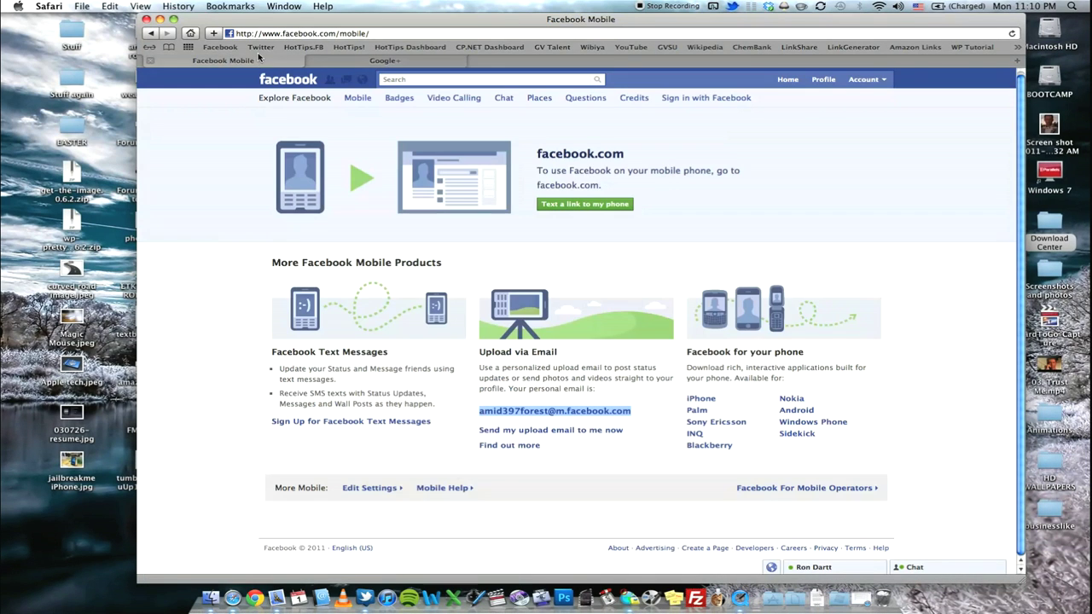
{"action": "left_click", "coordinate": [288, 80]}
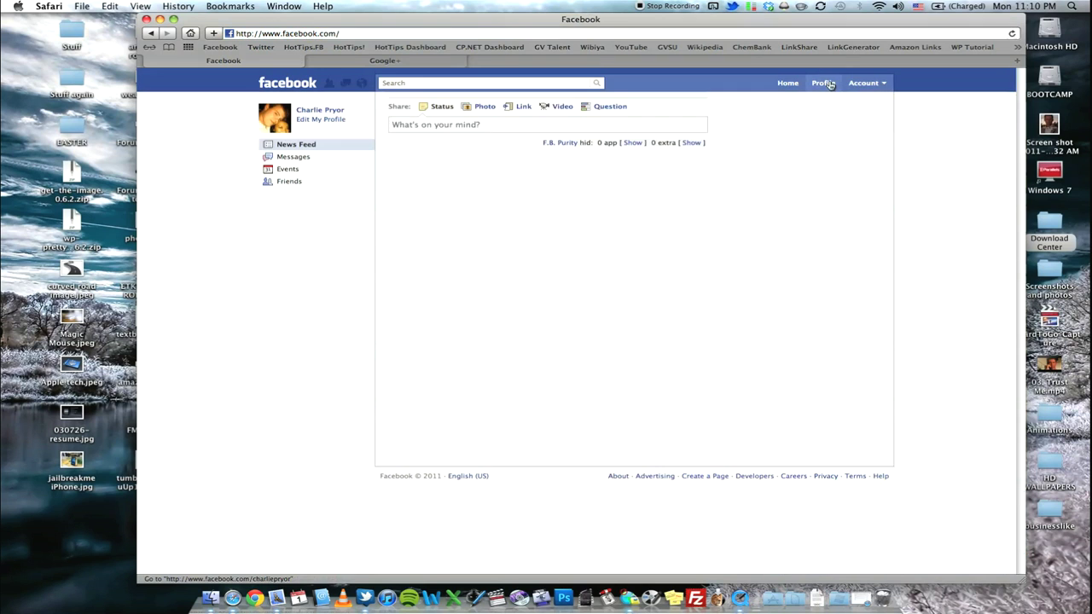
{"action": "left_click", "coordinate": [823, 83]}
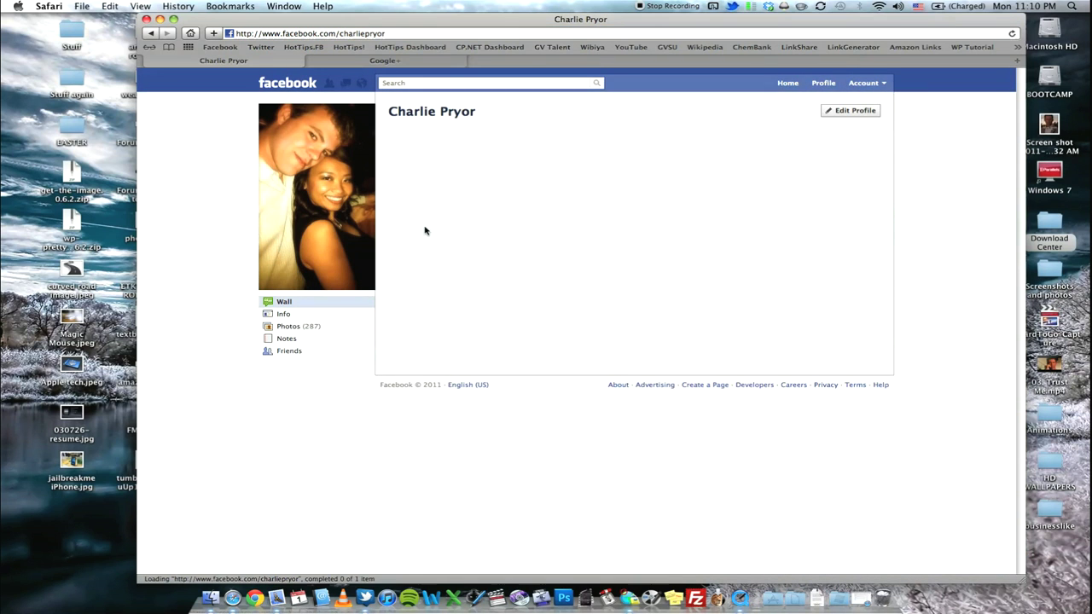
{"action": "scroll", "coordinate": [478, 358], "scroll_direction": "down", "scroll_amount": 1}
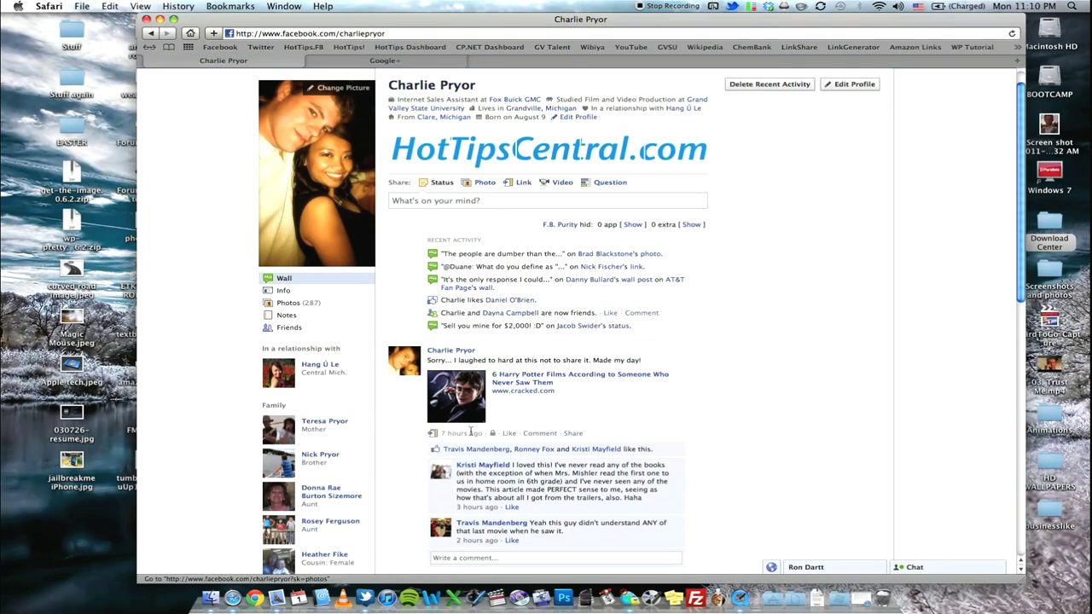
{"action": "scroll", "coordinate": [469, 410], "scroll_direction": "up", "scroll_amount": 1}
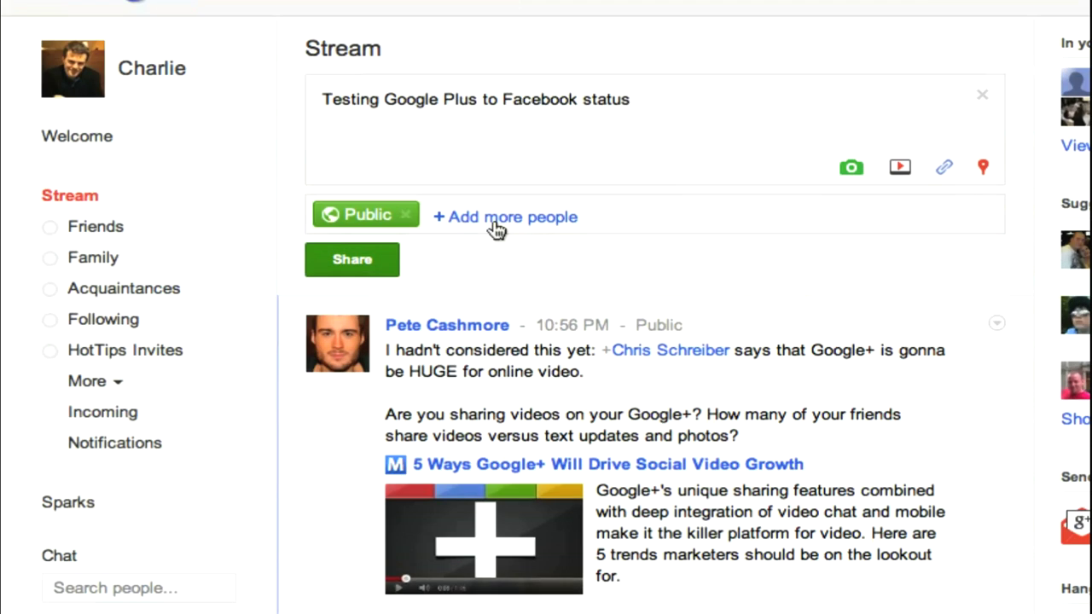
Add the Facebook circle to the post's audience alongside Public, keep emailing people not yet using Google+ enabled, and share the post
{"action": "left_click", "coordinate": [495, 219]}
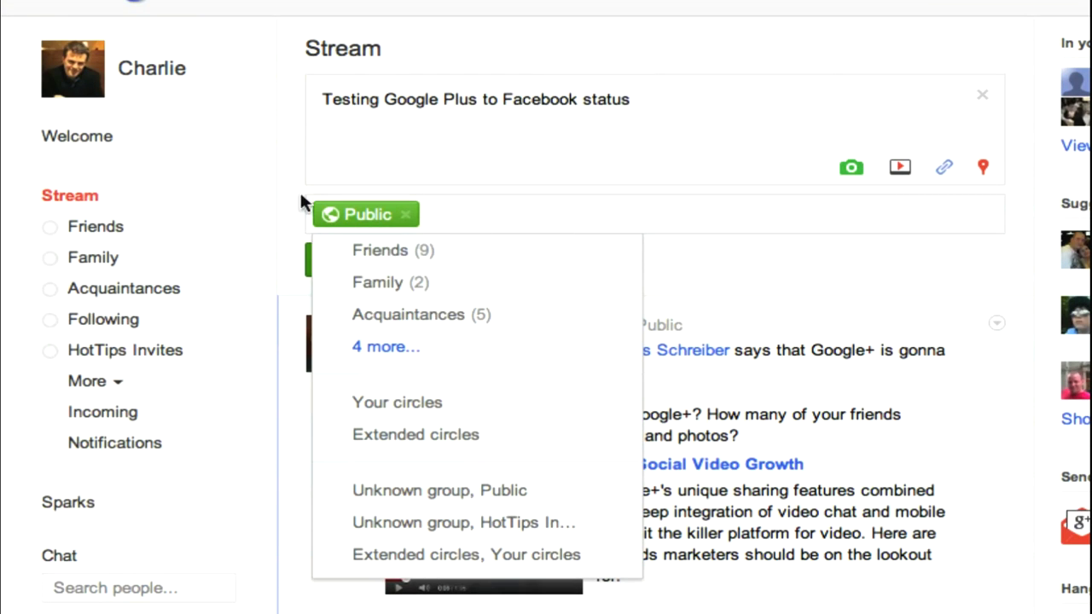
{"action": "left_click", "coordinate": [384, 348]}
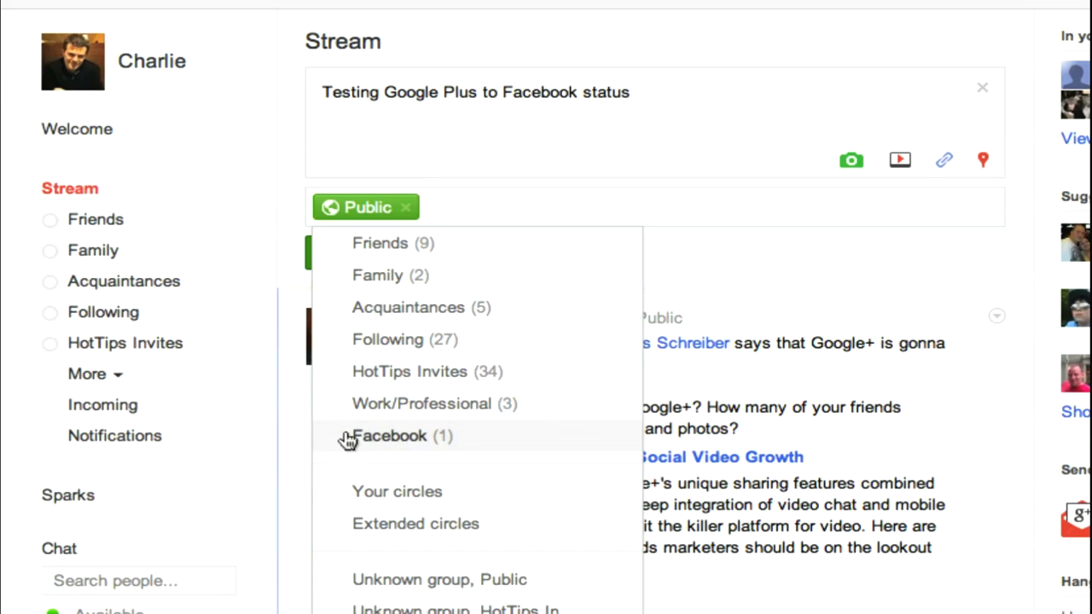
{"action": "left_click", "coordinate": [489, 443]}
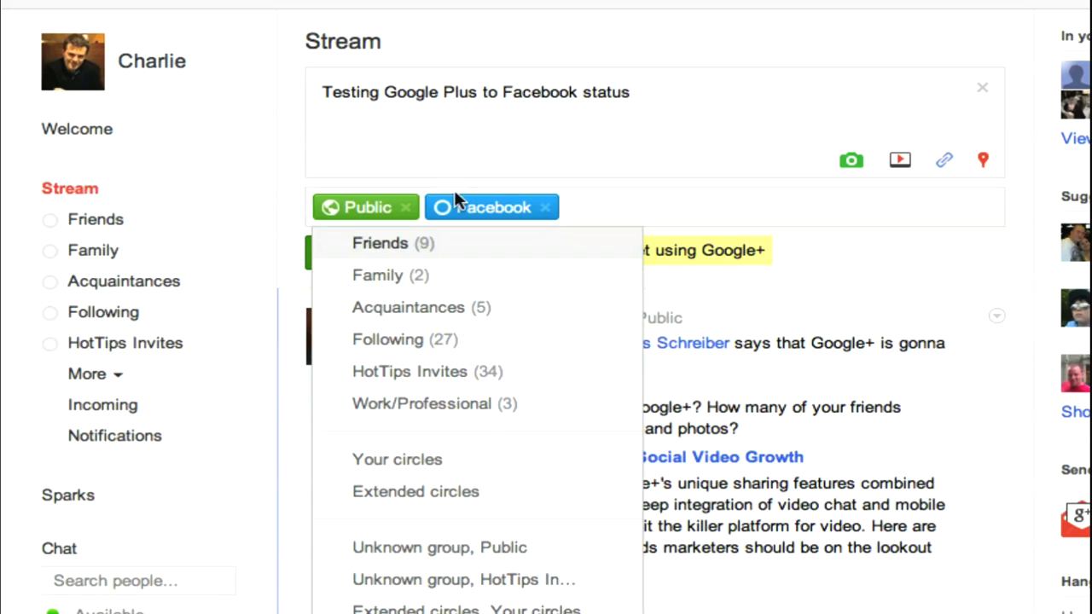
{"action": "left_click", "coordinate": [537, 148]}
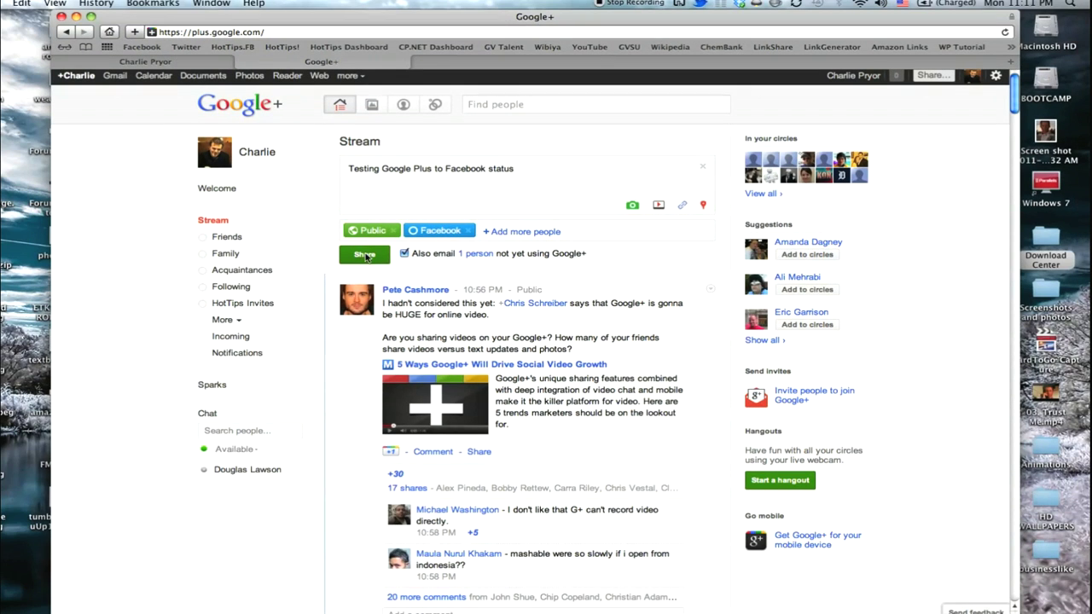
{"action": "left_click", "coordinate": [346, 256]}
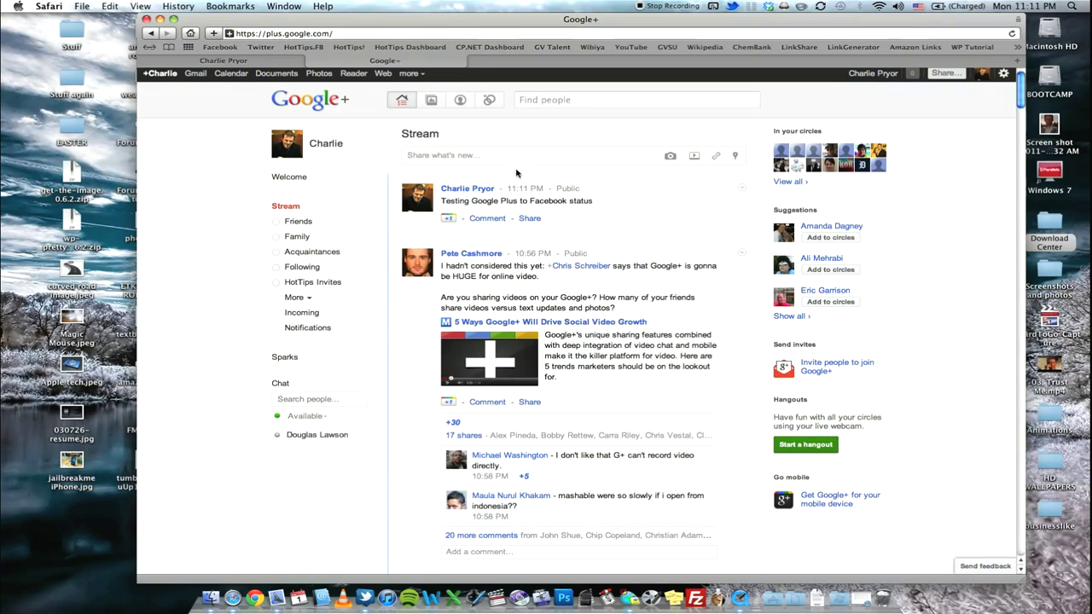
View the posts on the own Google+ profile, and reload the Facebook profile wall to check for the test status
{"action": "left_click", "coordinate": [329, 140]}
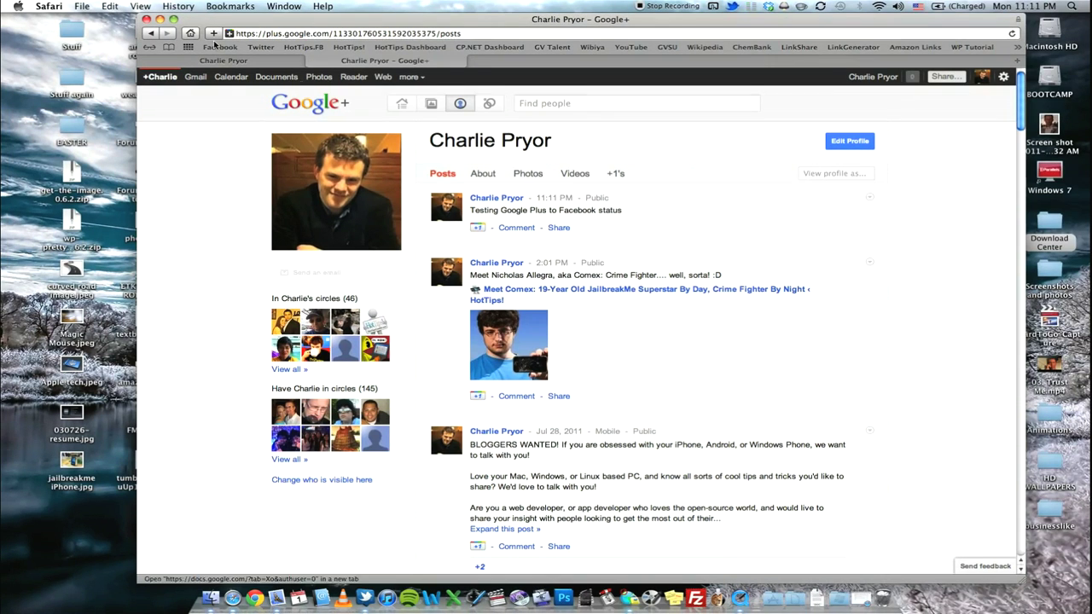
{"action": "left_click", "coordinate": [221, 62]}
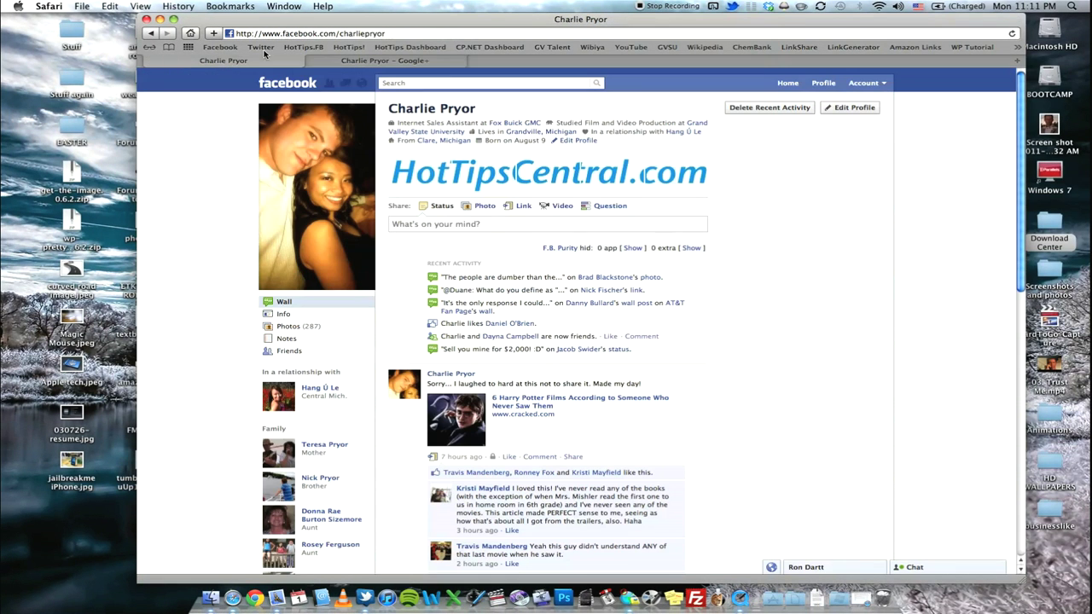
{"action": "left_click", "coordinate": [378, 33]}
{"action": "key", "text": "Return"}
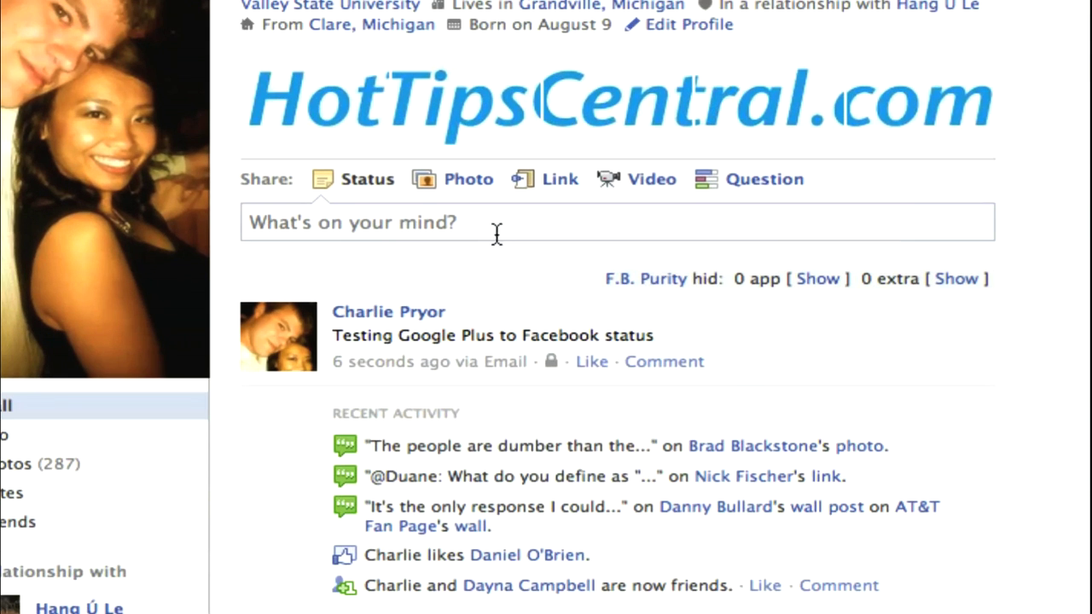
{"action": "left_click_drag", "start_coordinate": [332, 336], "coordinate": [590, 335]}
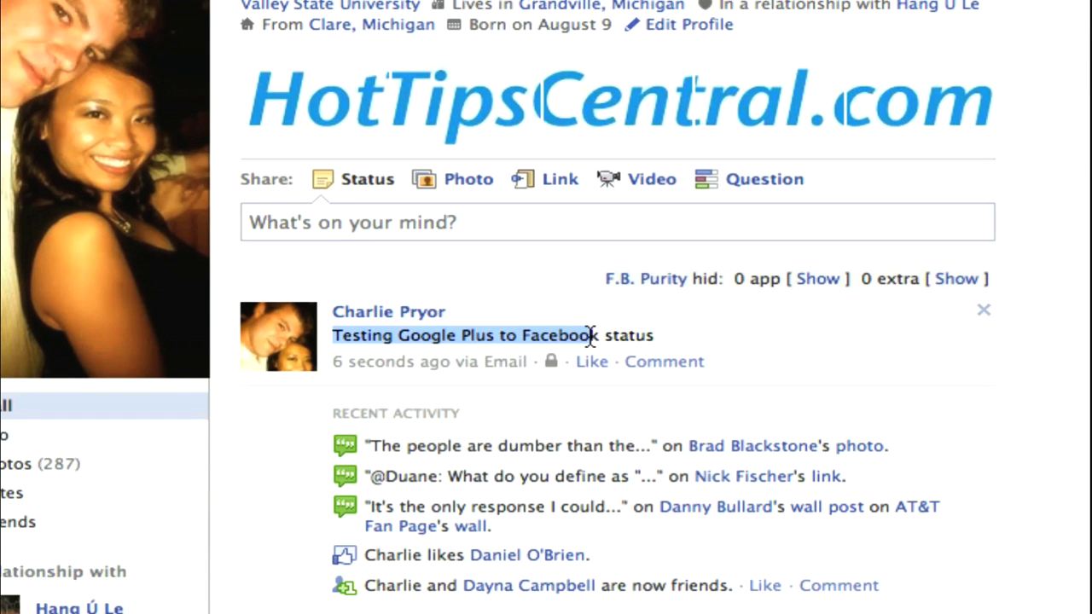
{"action": "left_click", "coordinate": [592, 335]}
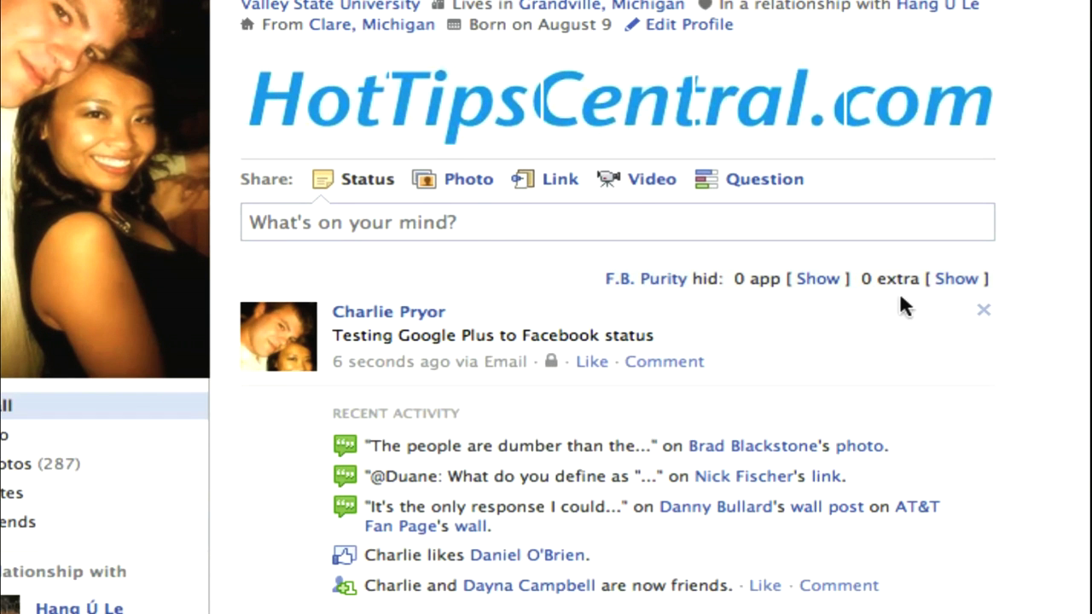